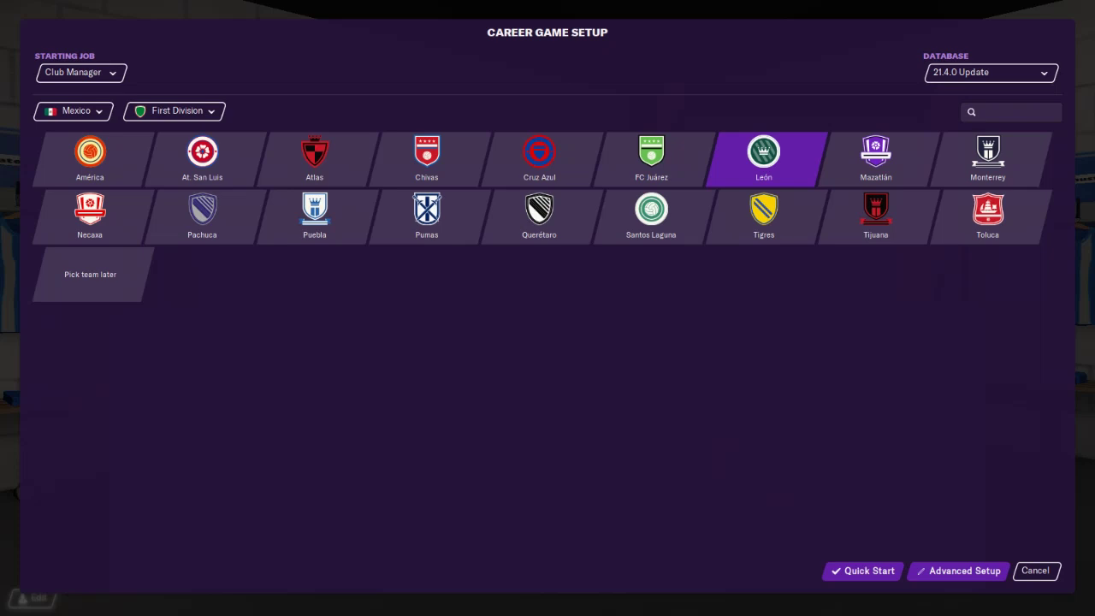
Step: Accept the León job in Mexico's First Division and go to Advanced Setup
left_click(958, 570)
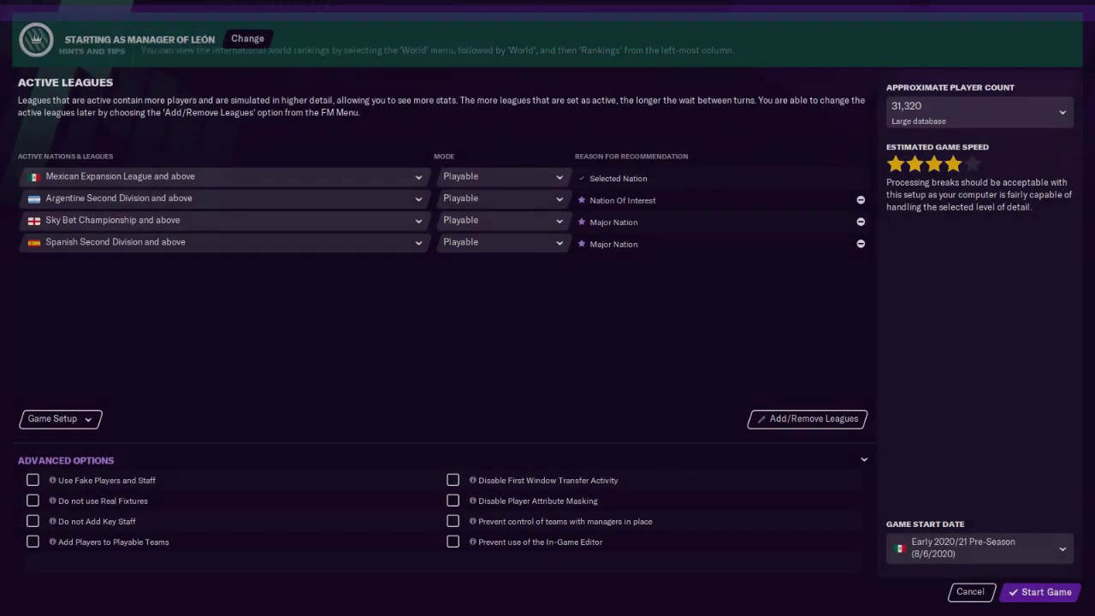
Step: Remove the foreign leagues, choose a medium database, and keep Mexican Expansion League and above
left_click(860, 200)
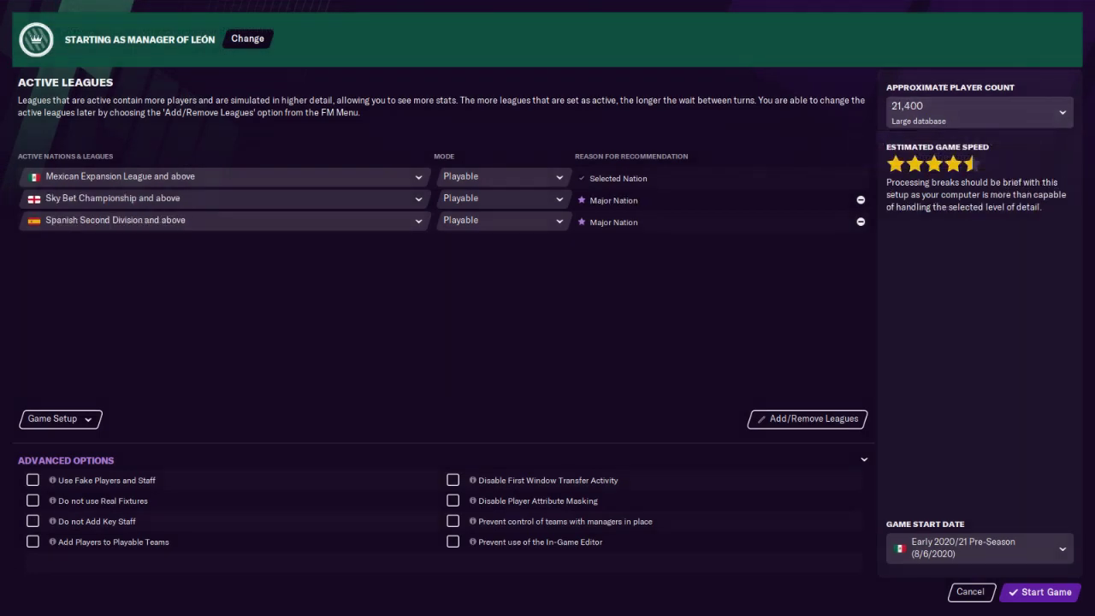
left_click(860, 200)
left_click(979, 112)
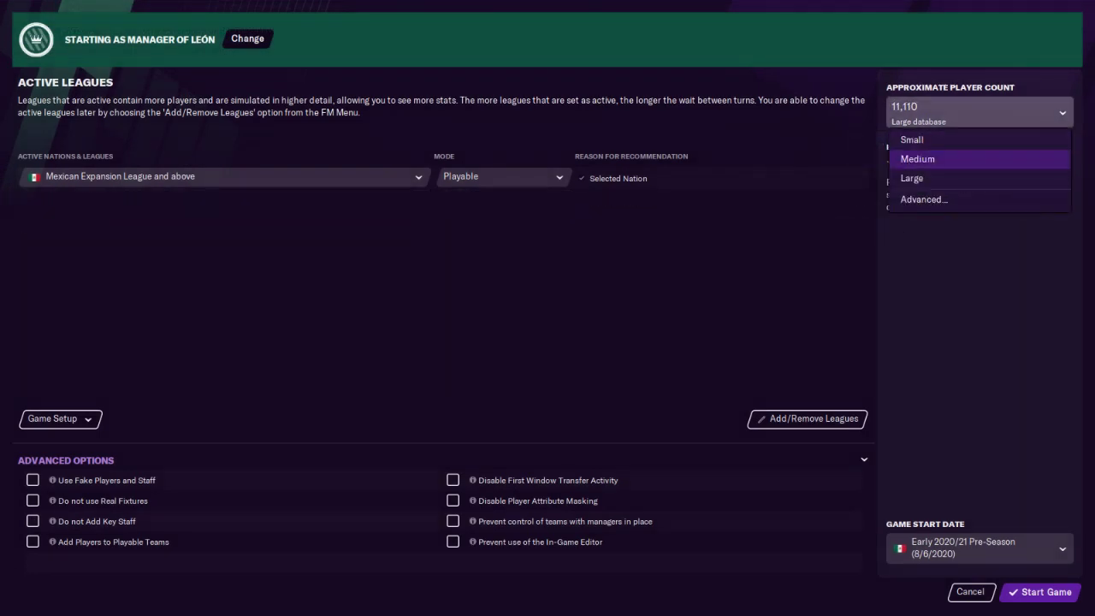
left_click(919, 156)
left_click(222, 176)
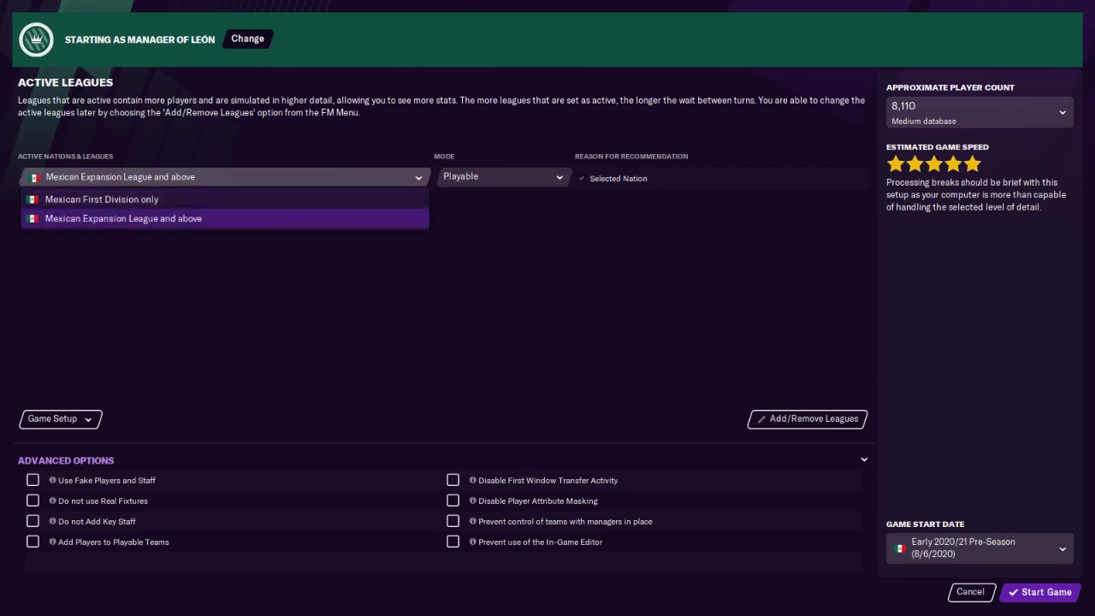
left_click(123, 218)
Step: Start the game and select the other saved manager profile
left_click(1042, 591)
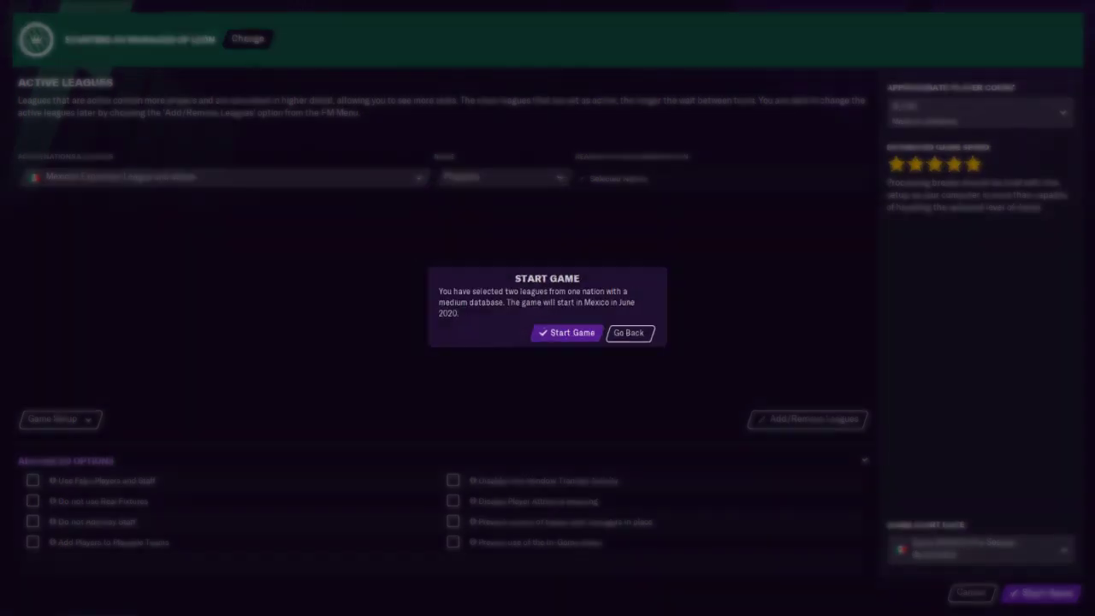
key("Return")
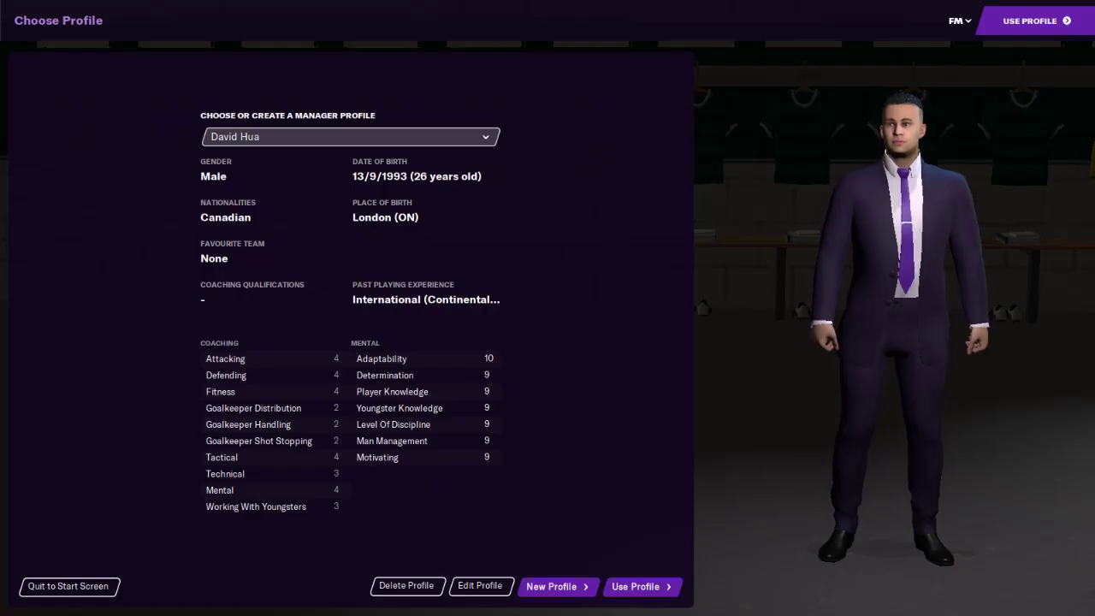
left_click(350, 137)
left_click(240, 196)
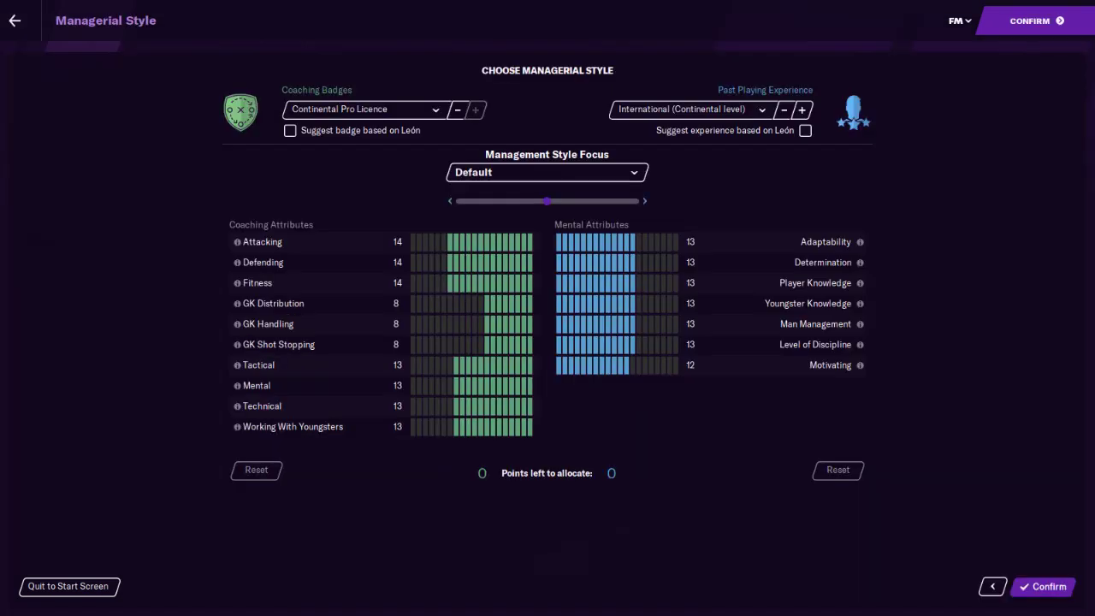
Step: Base badge and playing experience on León, then confirm the managerial style
left_click(805, 130)
key("Return")
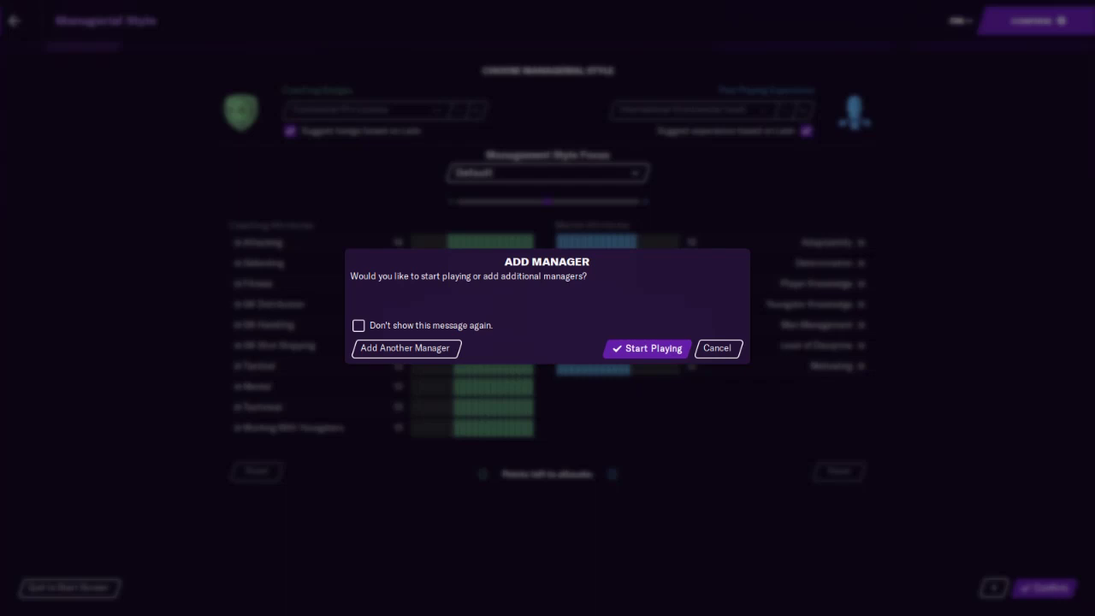
Step: Start playing as León's only manager and go through the board briefings
key("Return")
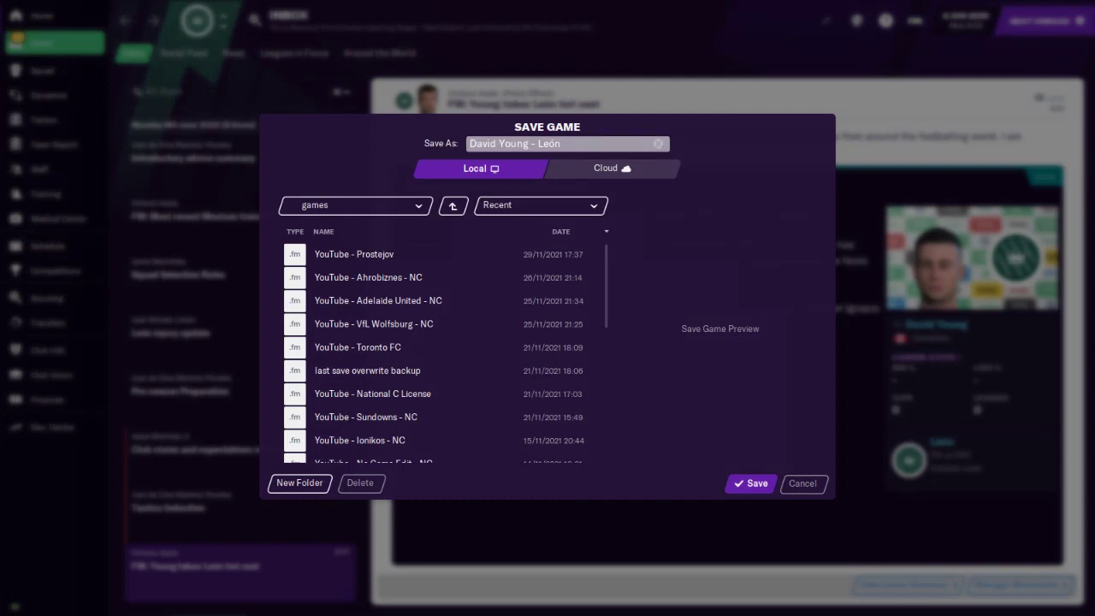
Step: Save the career locally under the name 'YouTube - León'
key("BackSpace")
key("BackSpace")
key("BackSpace")
type("YouTube")
key("Return")
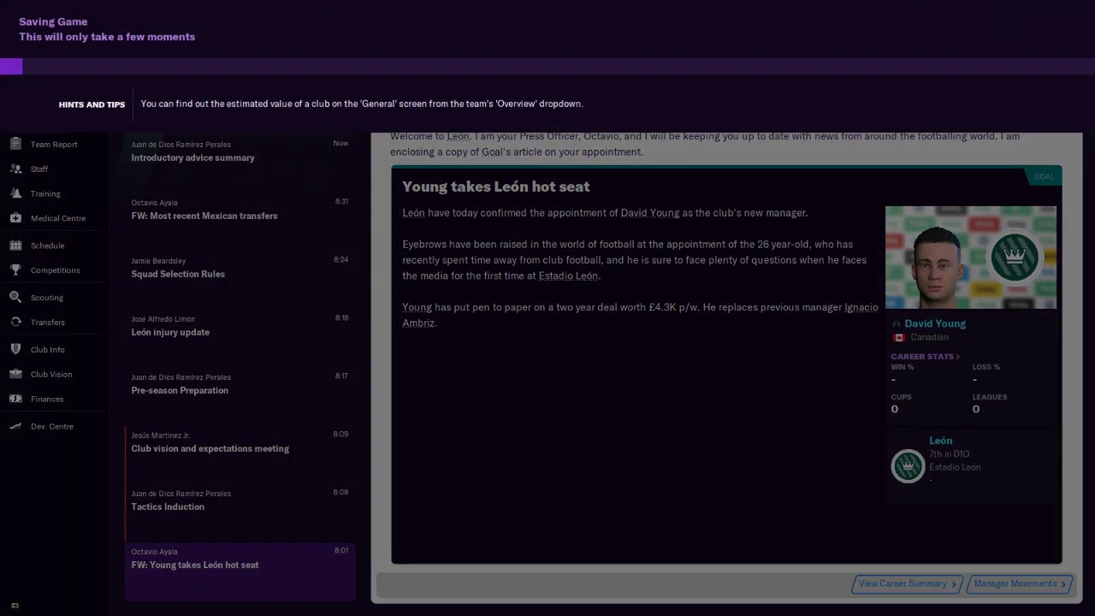